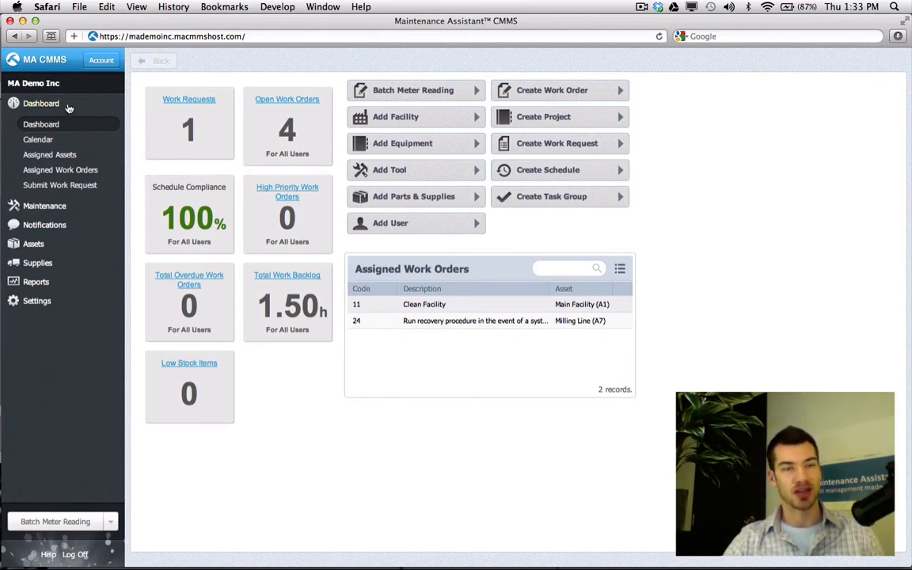
Under Maintenance > Task Groups, create a new group and rename it 'Autcalibration Test'
click(45, 206)
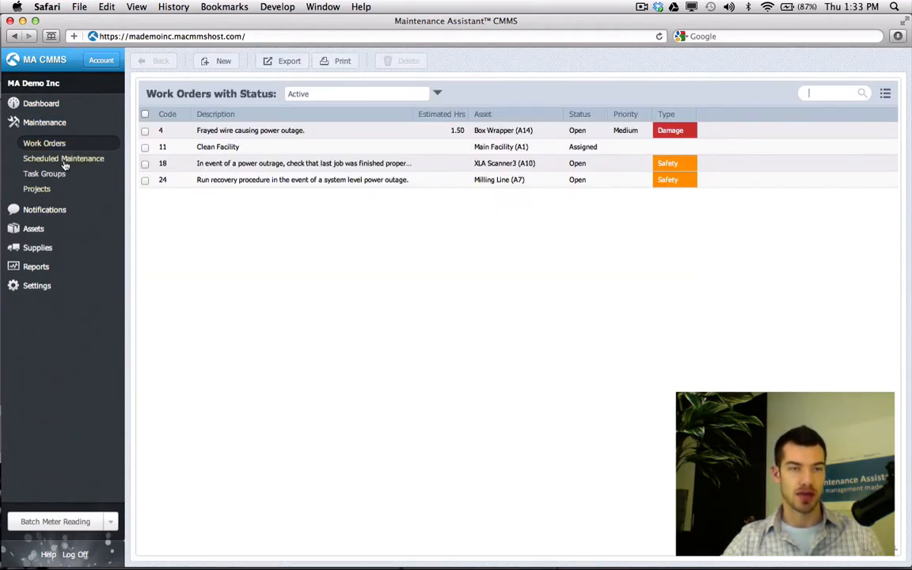
click(53, 174)
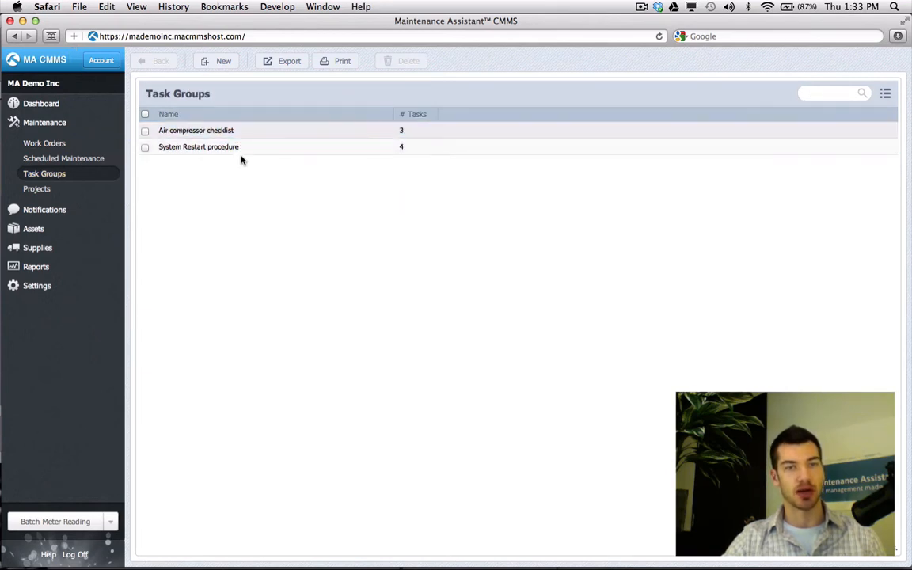
click(224, 63)
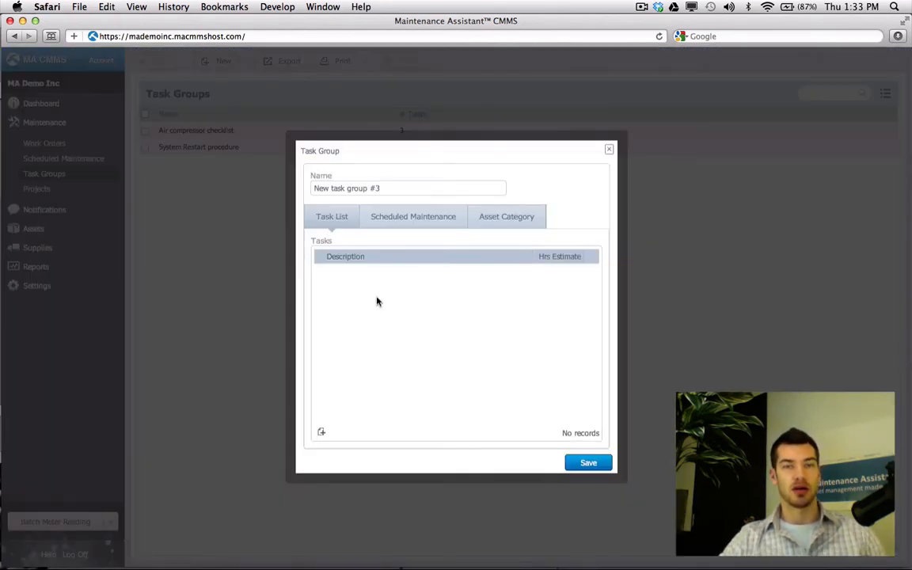
triple_click(389, 188)
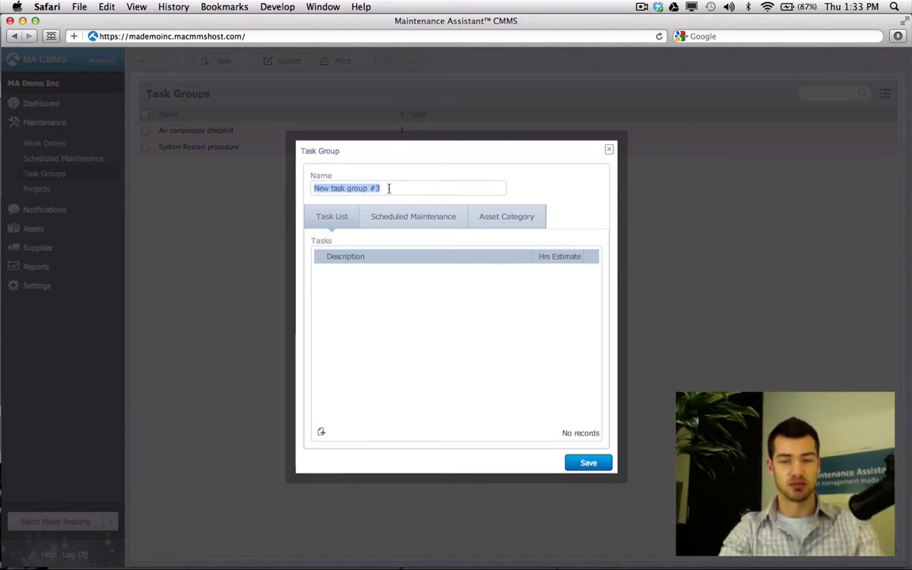
text(Autcalibr)
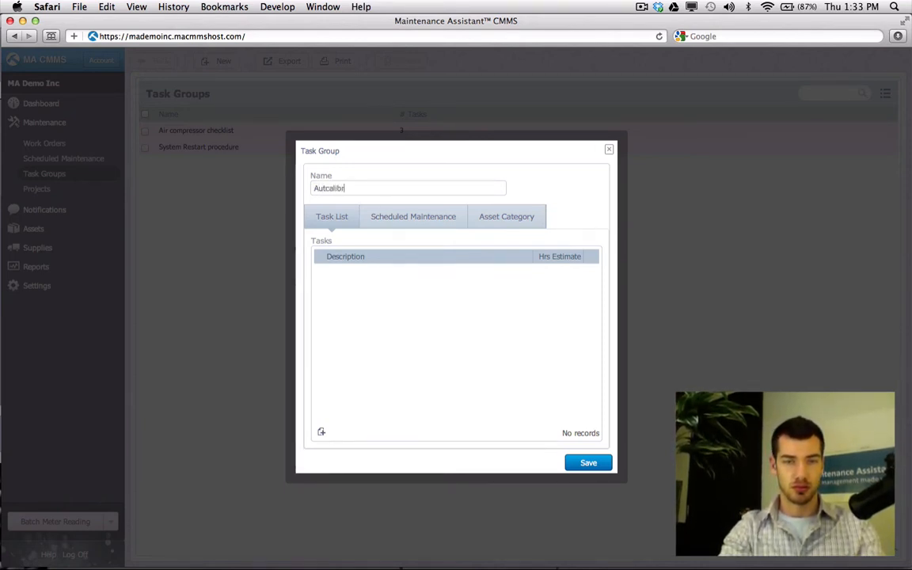
text(ation Test)
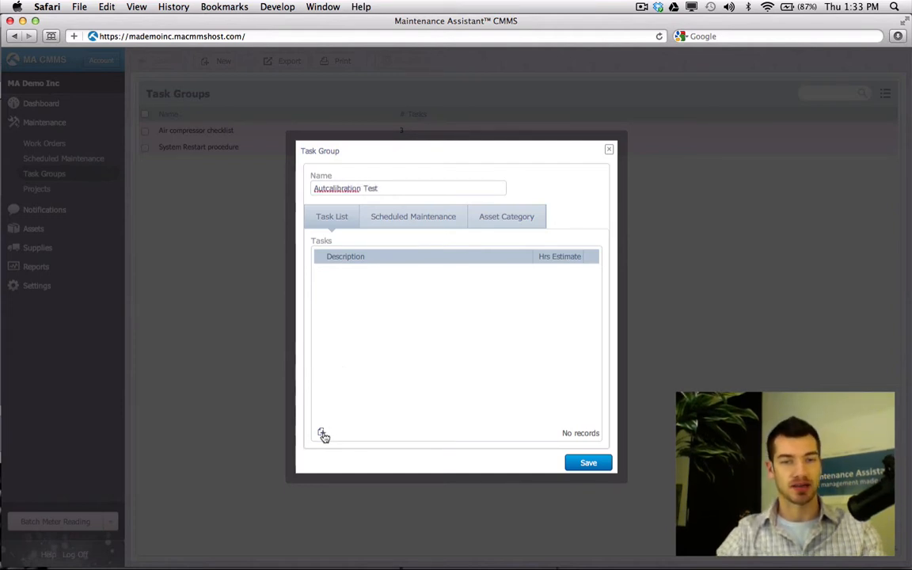
Add the task 'Run system reliability test' with a 0.25-hour estimate and save the group
click(322, 432)
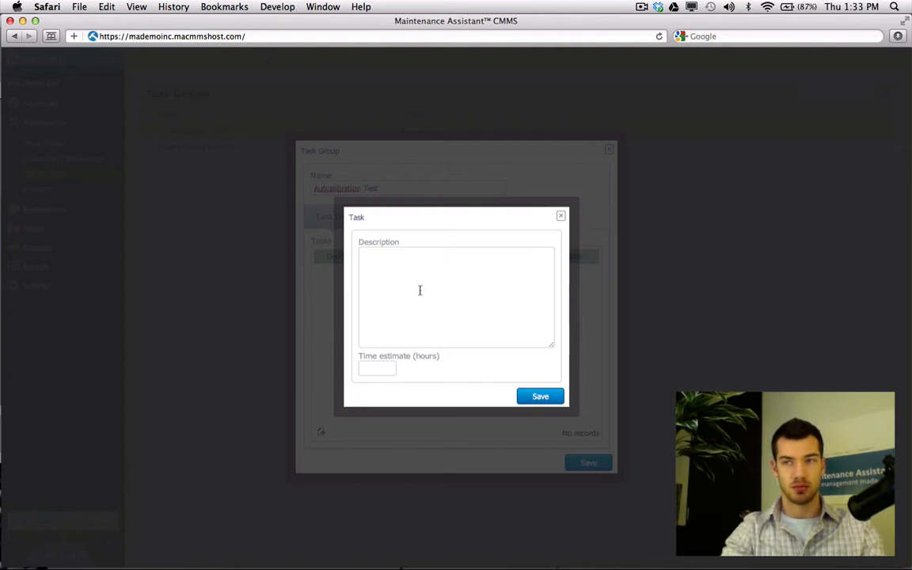
text(Run sys)
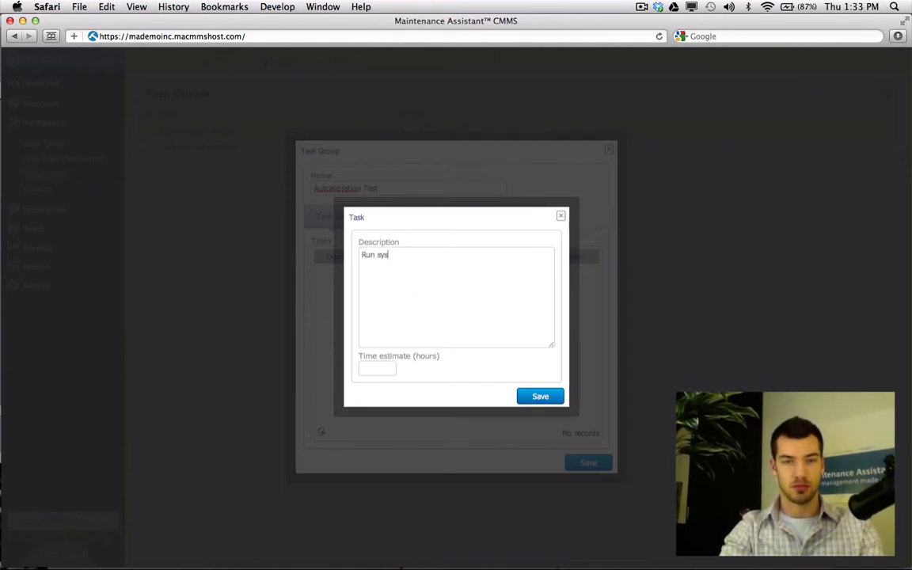
text(tem reliabil)
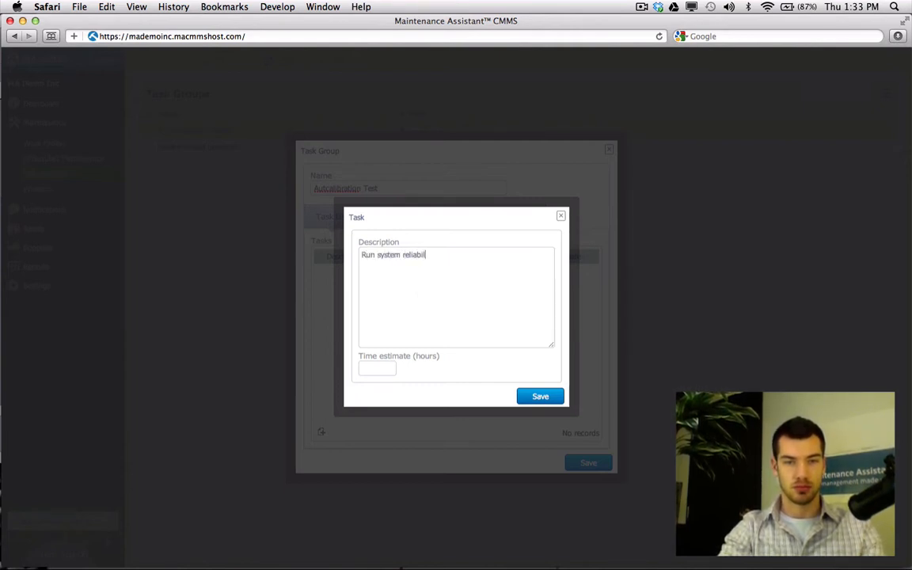
text(ity test)
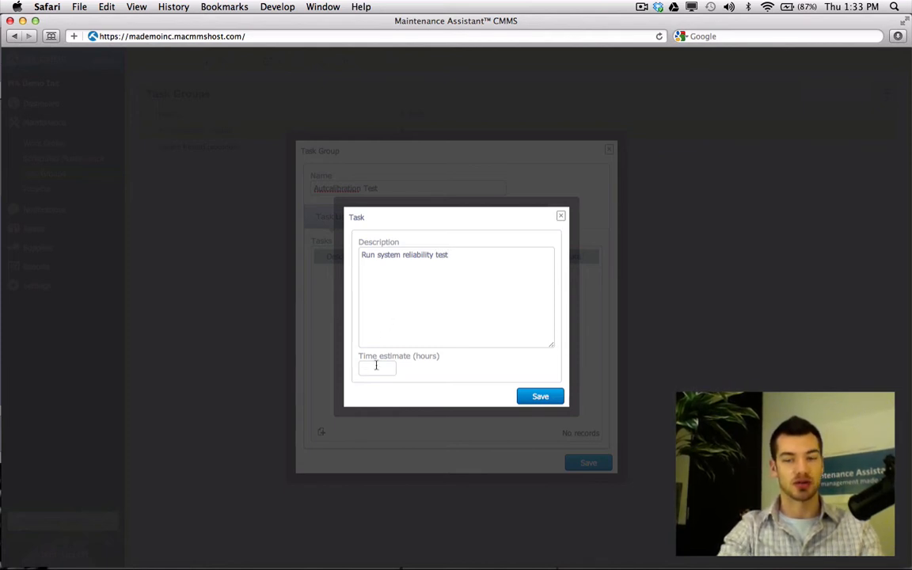
text(0.25)
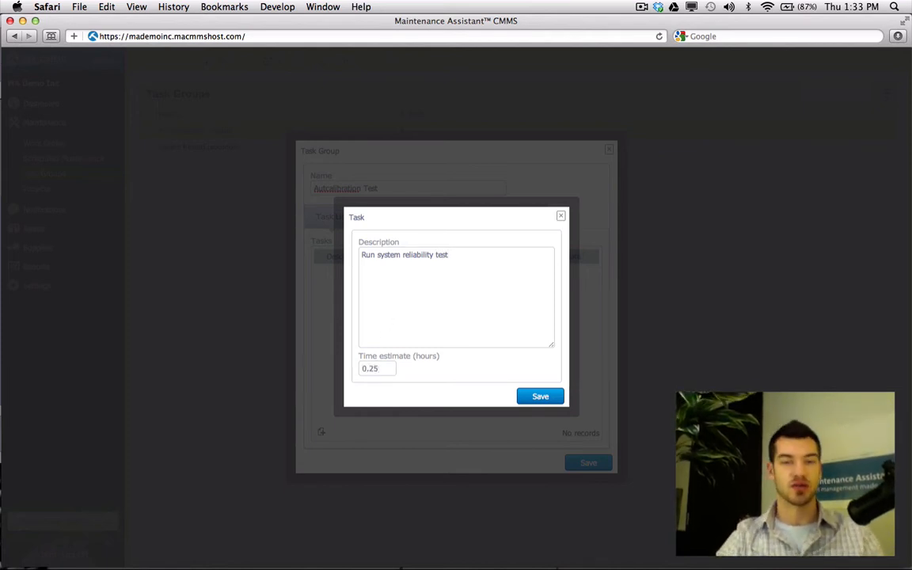
click(530, 398)
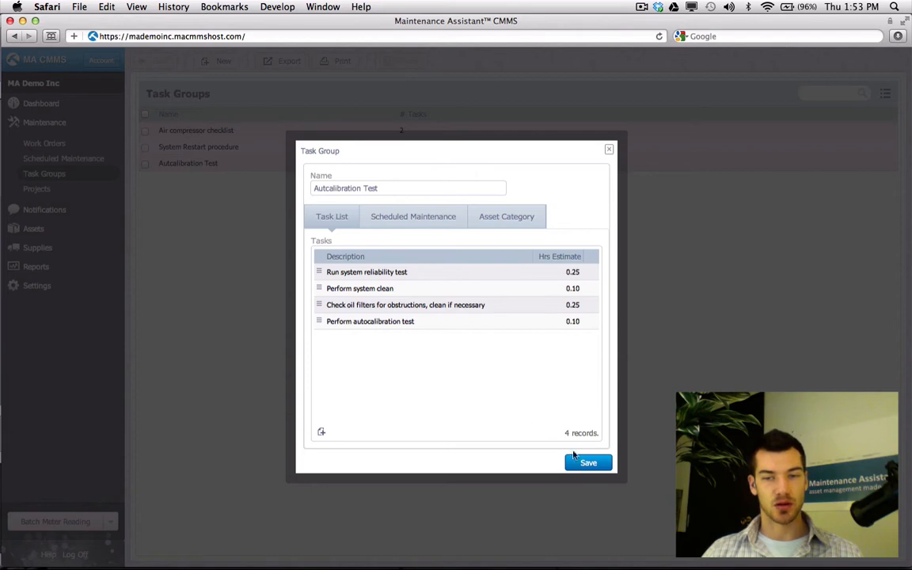
click(578, 463)
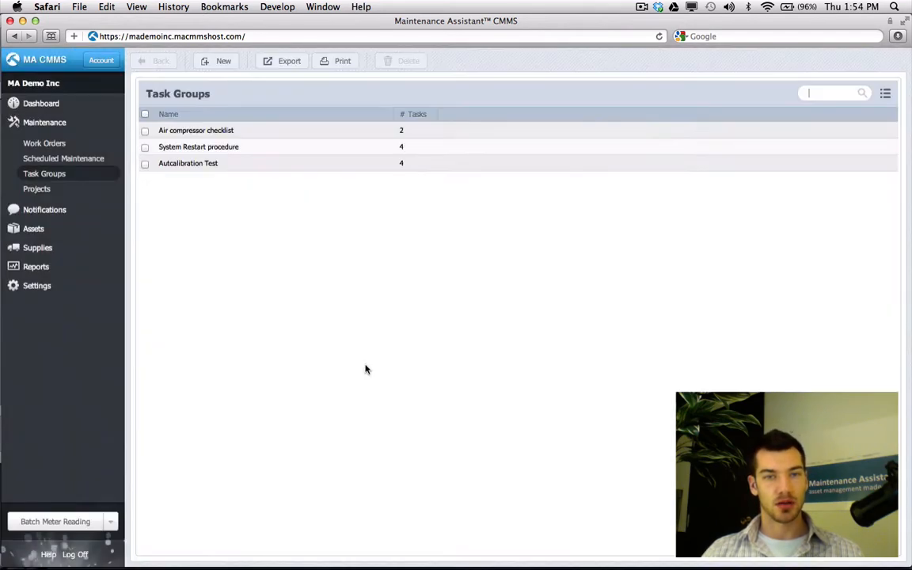
Create new draft work order 35 and view its empty Labor Tasks list
click(44, 143)
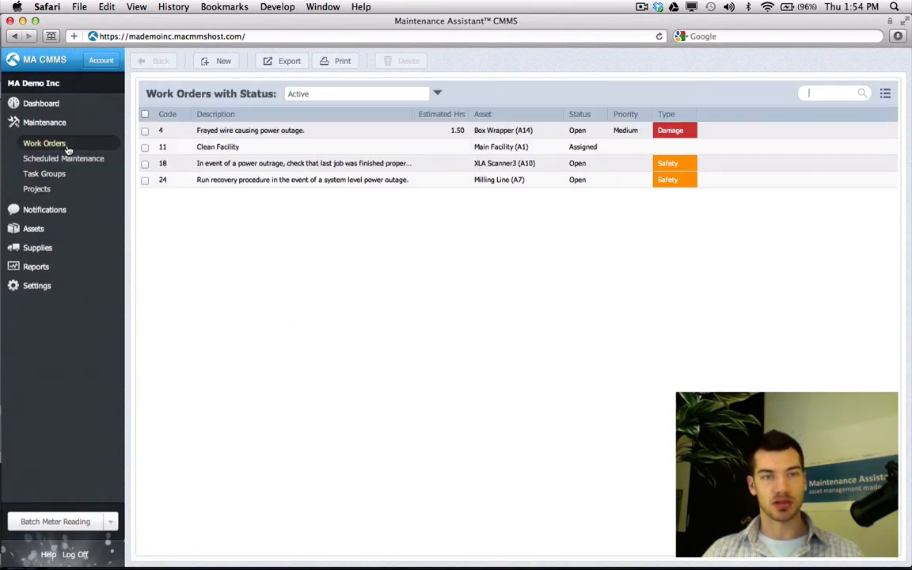
click(217, 61)
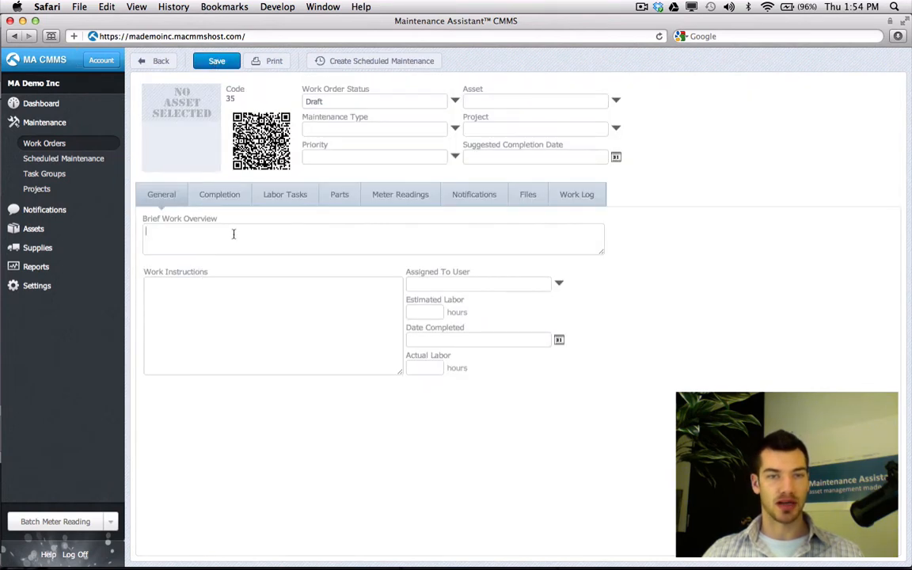
click(270, 204)
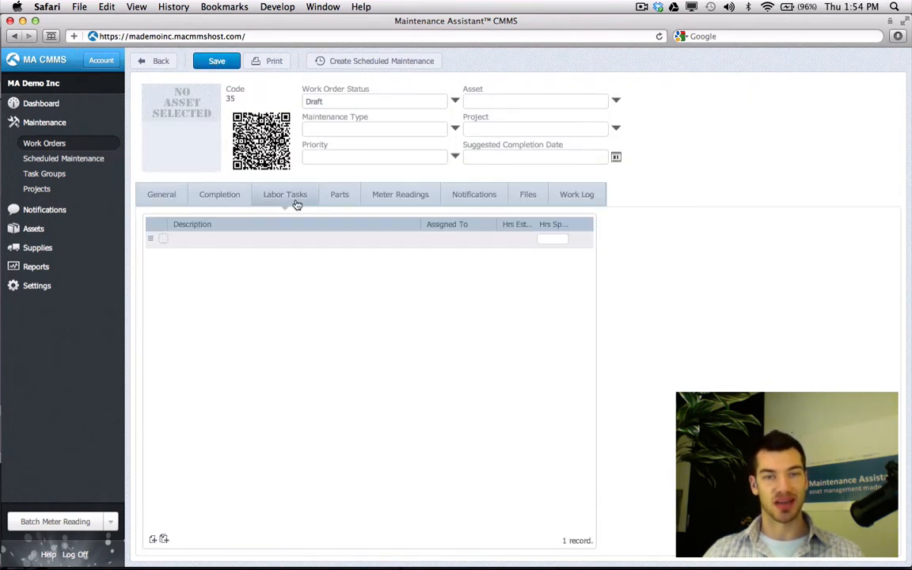
click(152, 540)
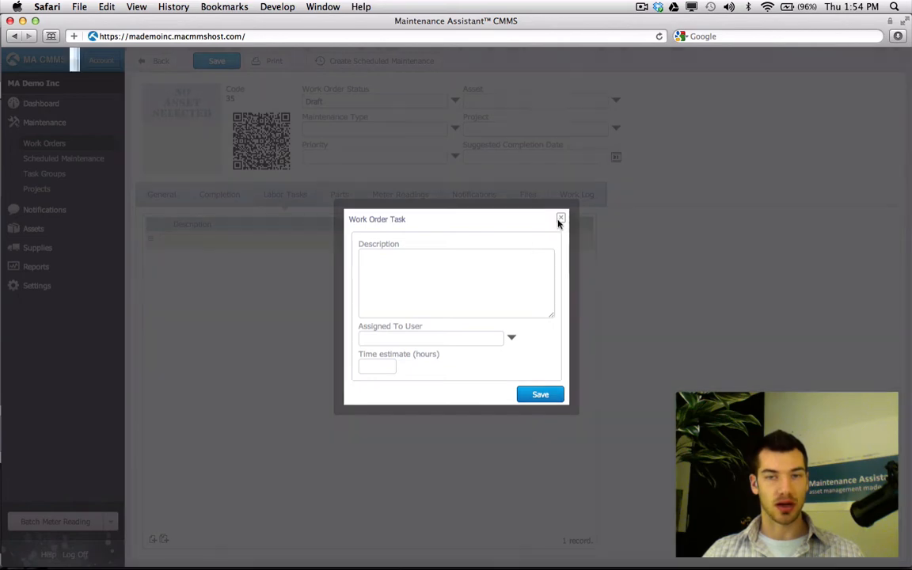
click(560, 218)
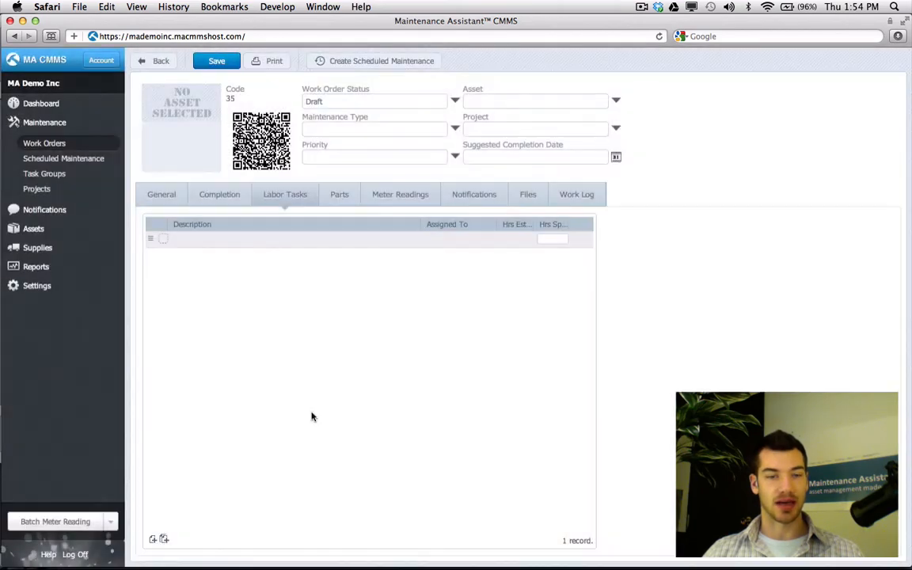
Import the Autcalibration Test tasks, move Perform system clean to the top, and open the reliability test
click(164, 540)
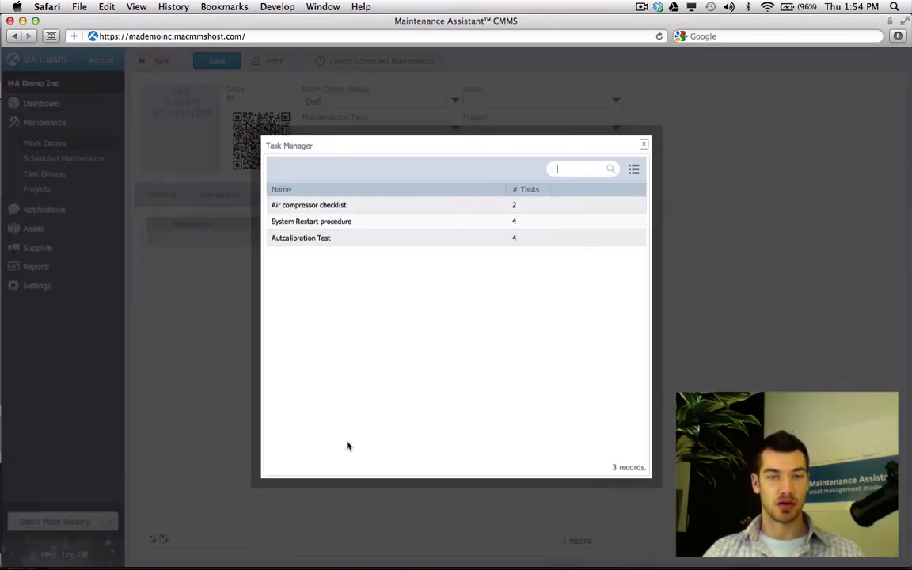
click(350, 242)
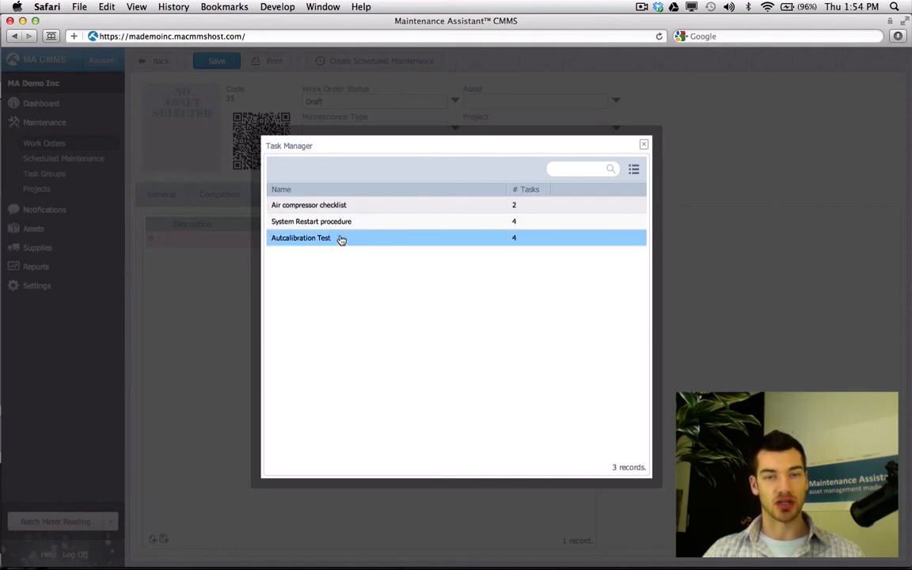
double_click(369, 239)
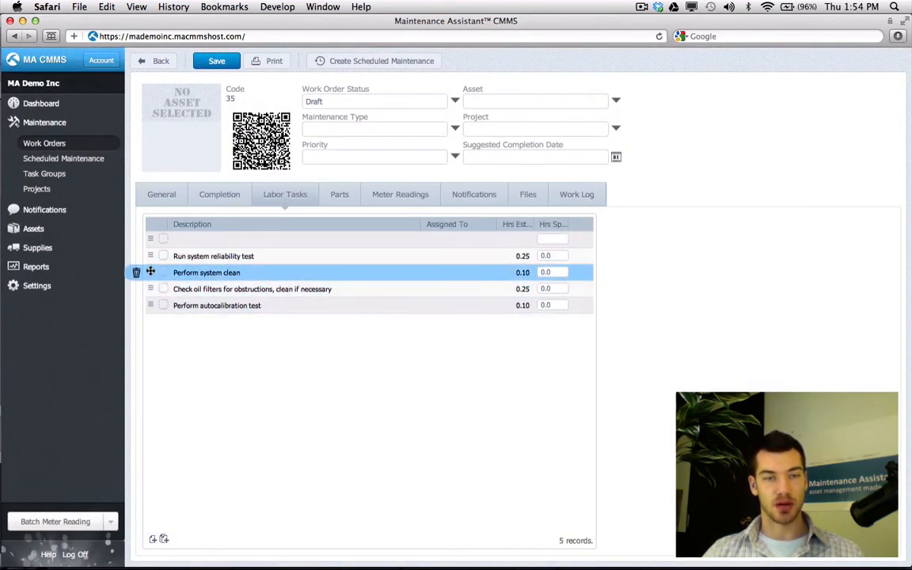
drag(150, 272, 150, 254)
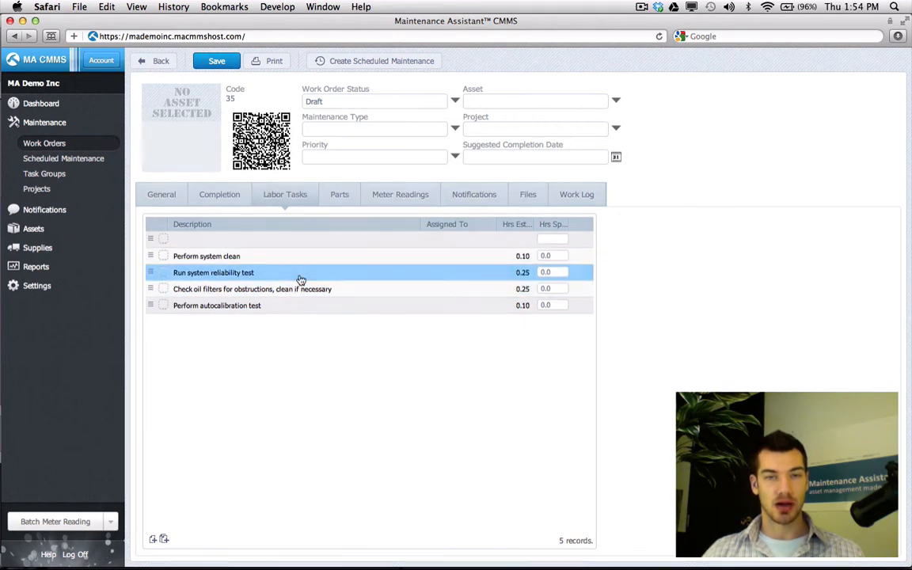
double_click(300, 274)
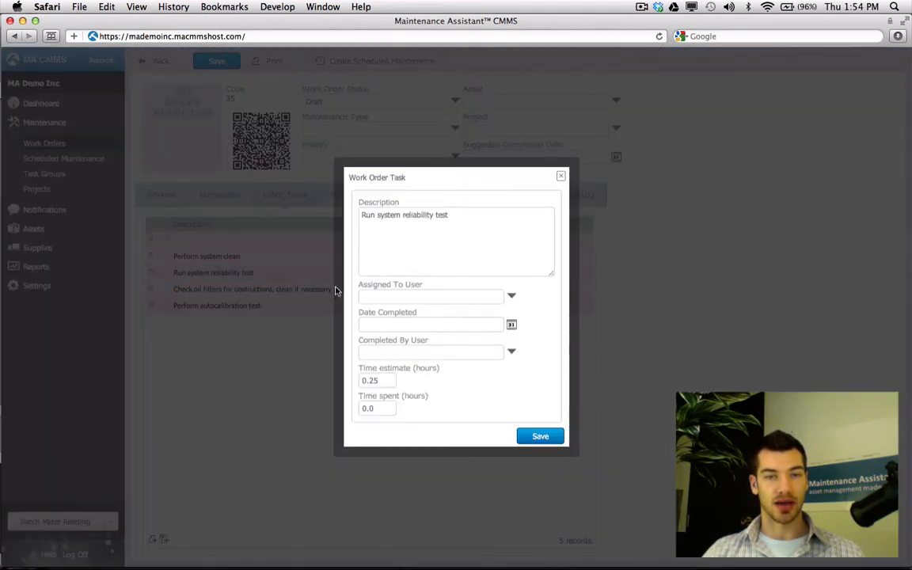
Assign the Run system reliability test task to a technician and save it
click(512, 298)
double_click(453, 305)
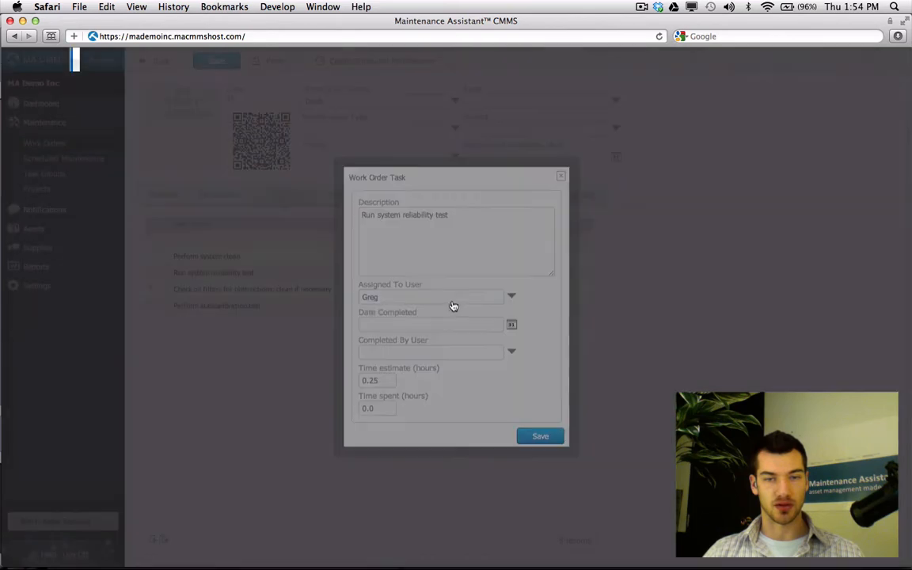
click(539, 437)
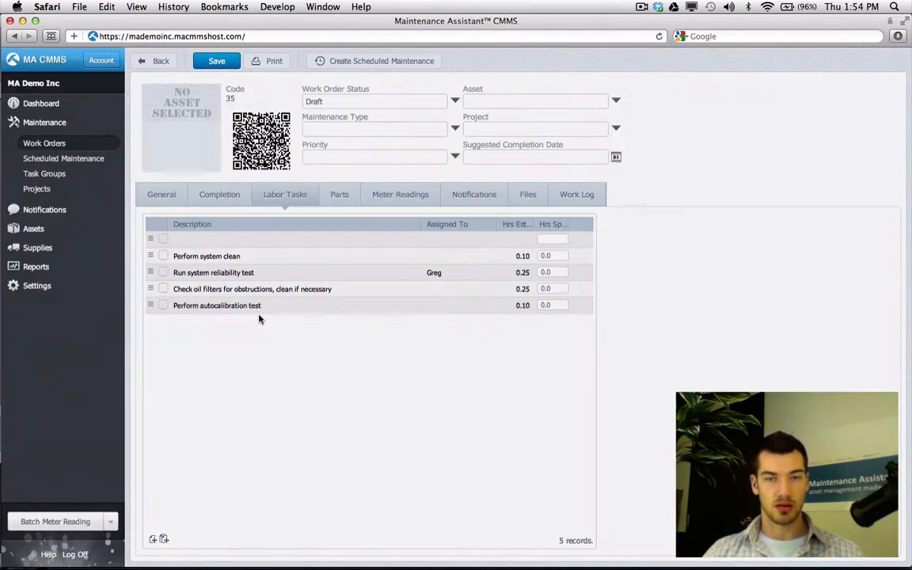
Assign the oil filter check task to a technician found by name search and save it
click(260, 305)
double_click(260, 292)
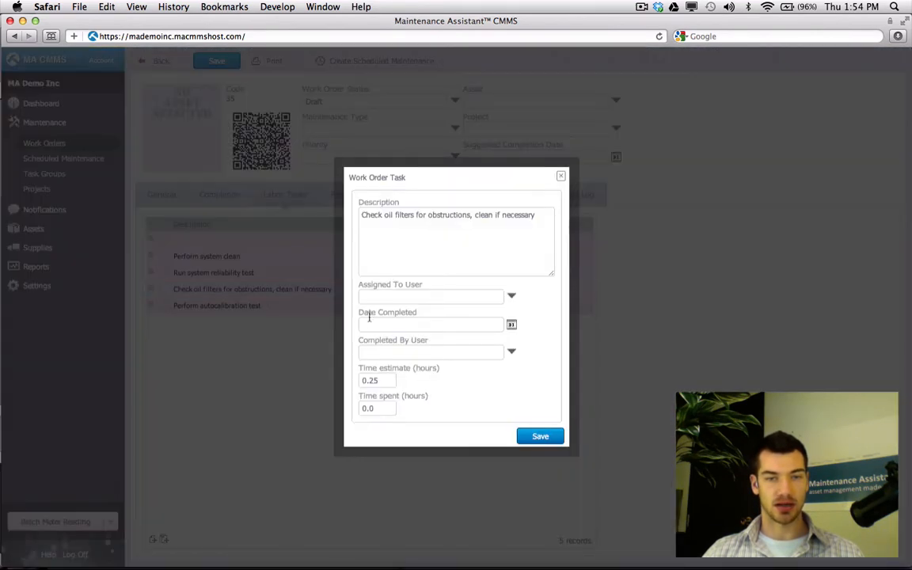
click(402, 298)
text(j)
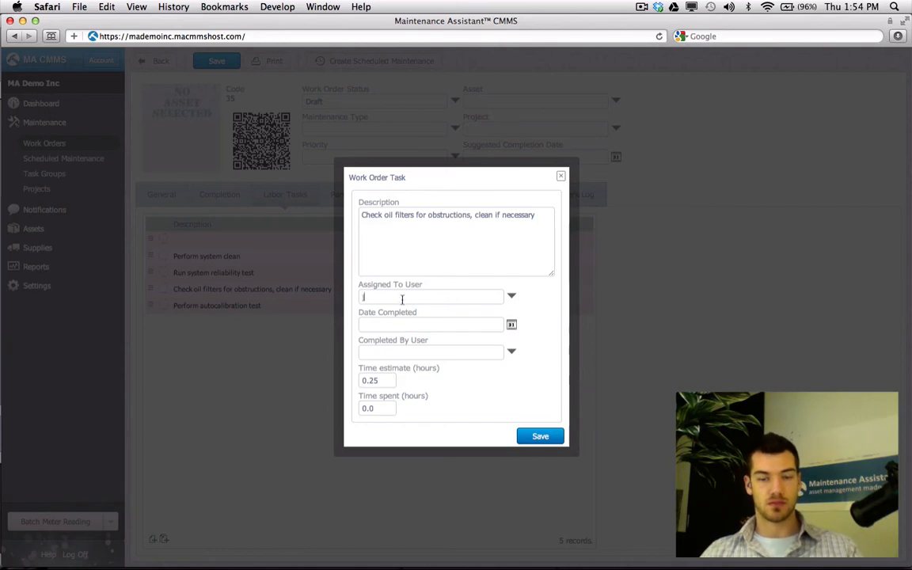
text(eff)
key(Return)
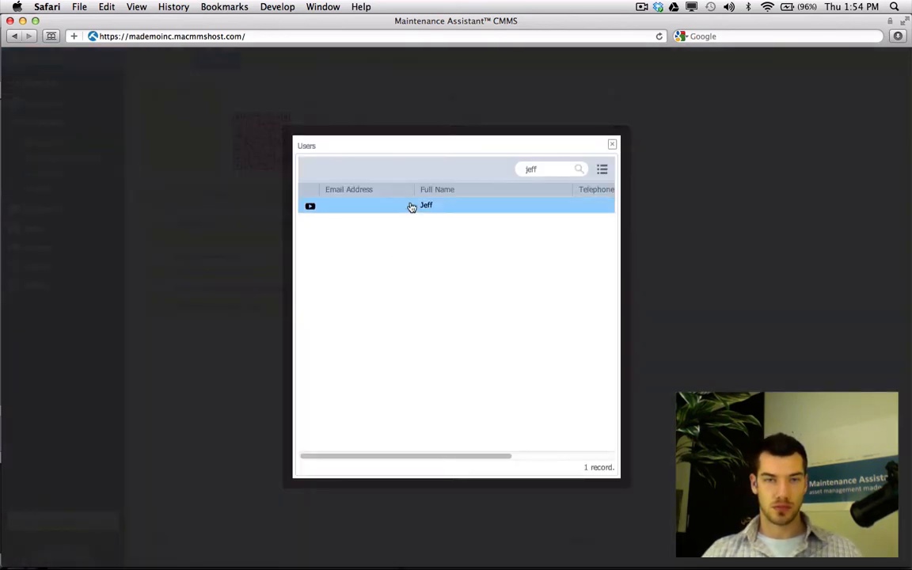
click(412, 207)
click(536, 435)
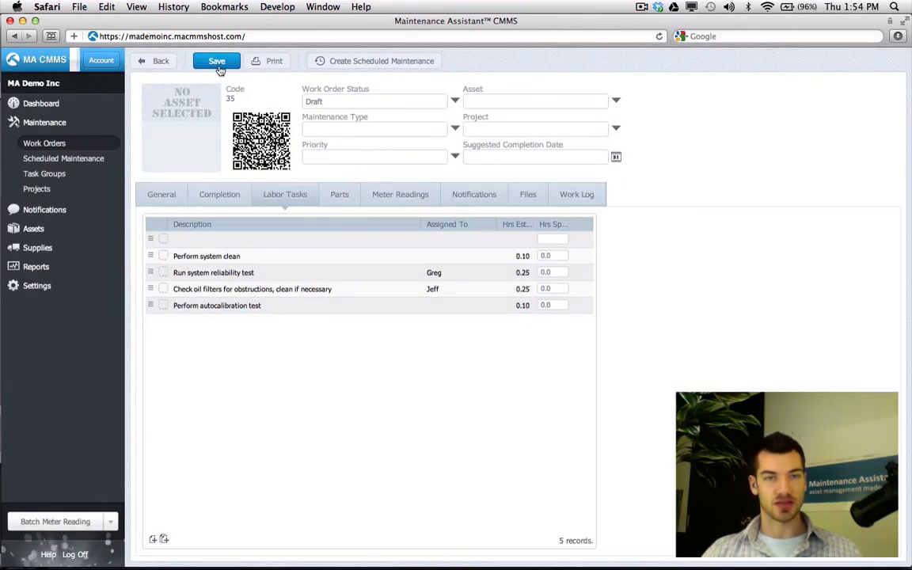
click(86, 159)
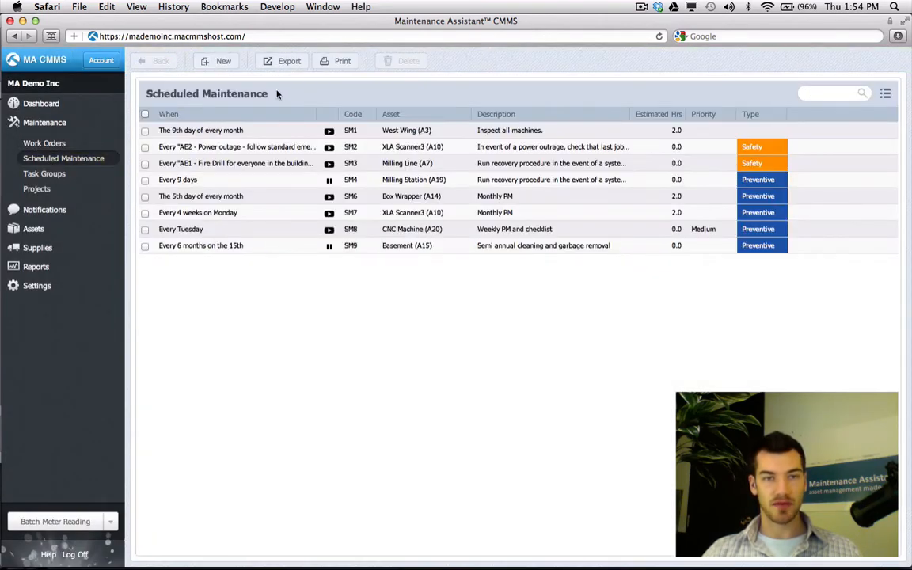
Add the Autcalibration Test tasks to schedule SM8's labor tasks and try deleting Perform system clean
click(338, 236)
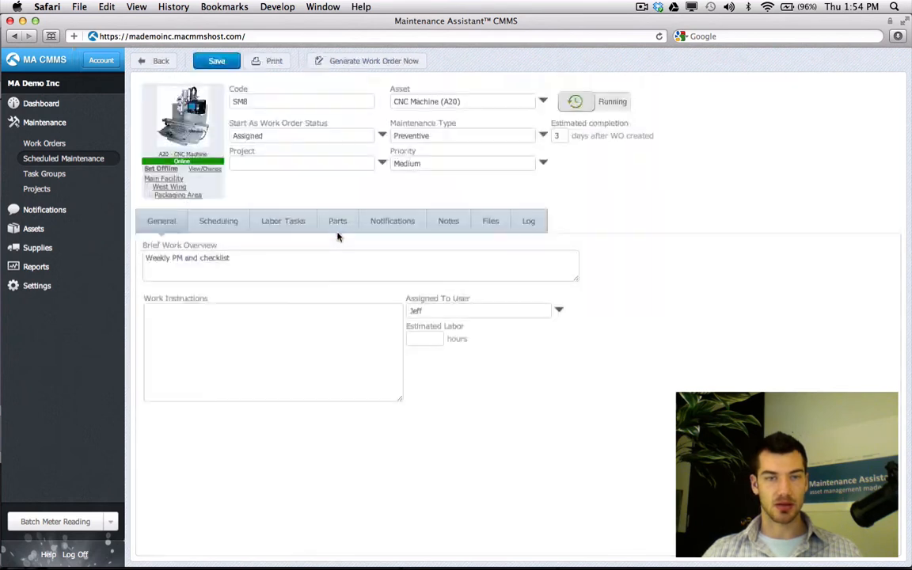
click(275, 226)
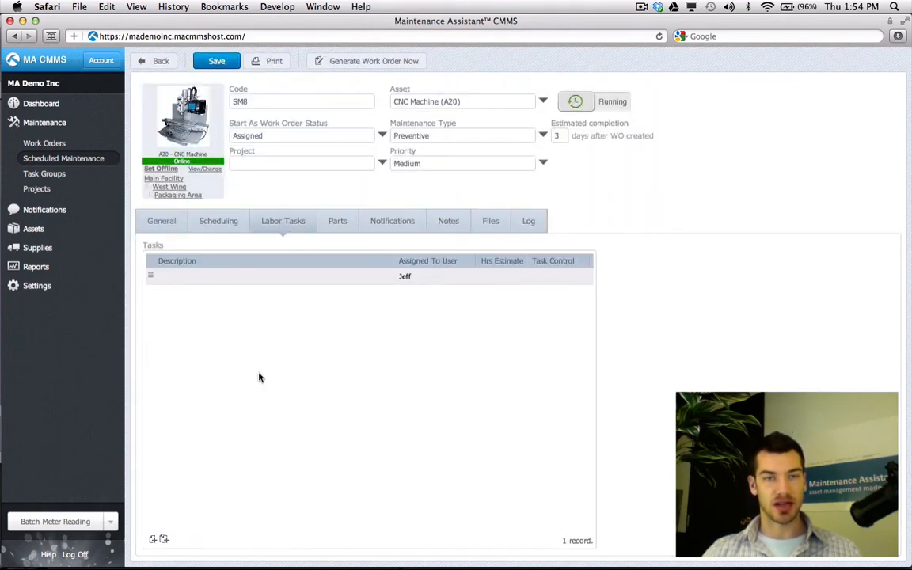
click(165, 541)
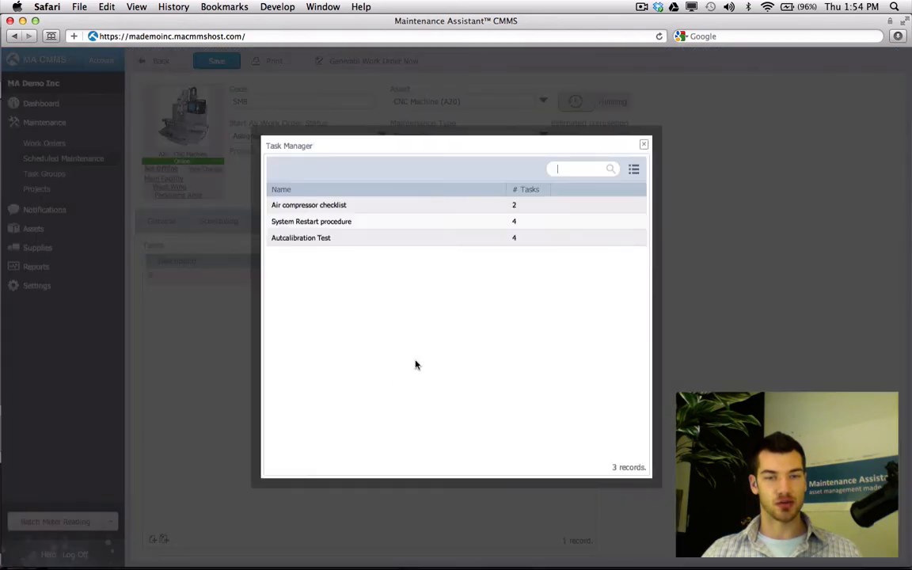
double_click(358, 239)
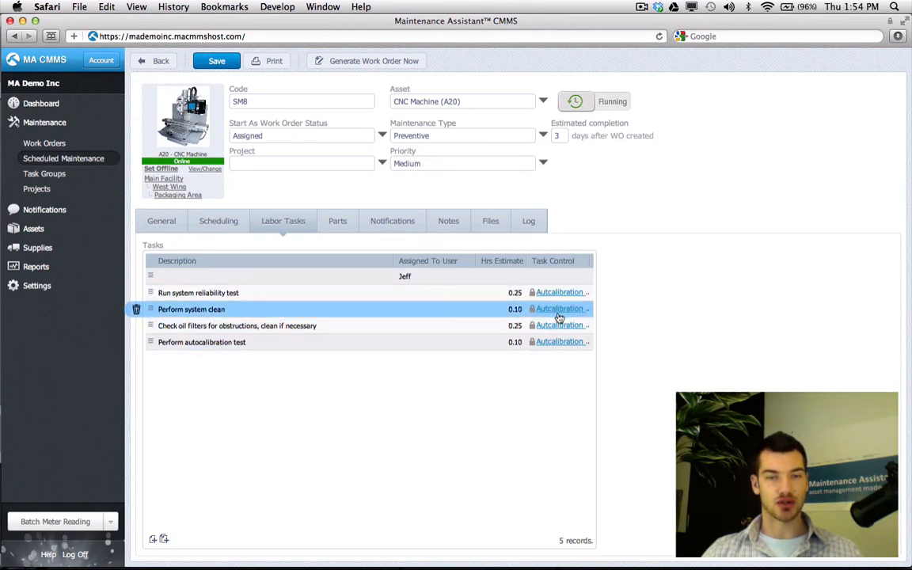
click(136, 310)
click(543, 210)
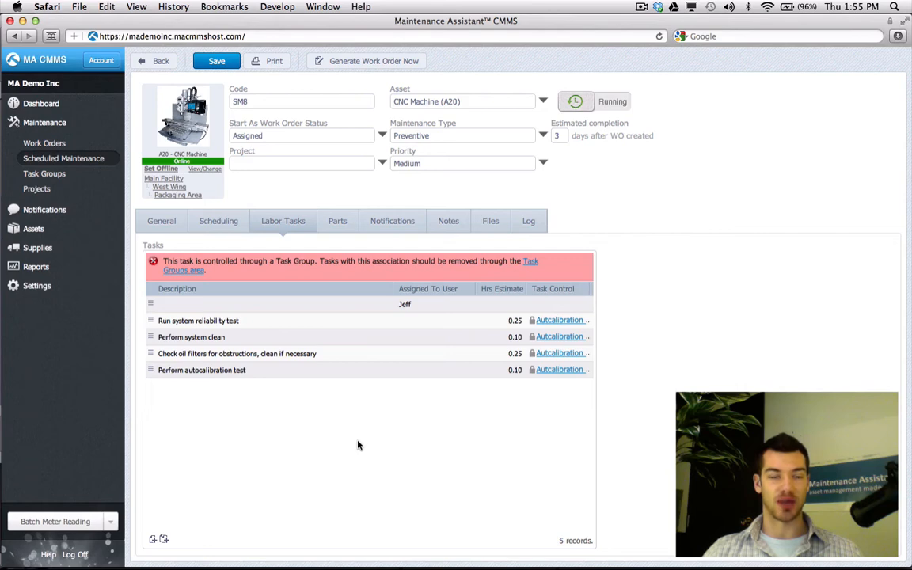
click(87, 161)
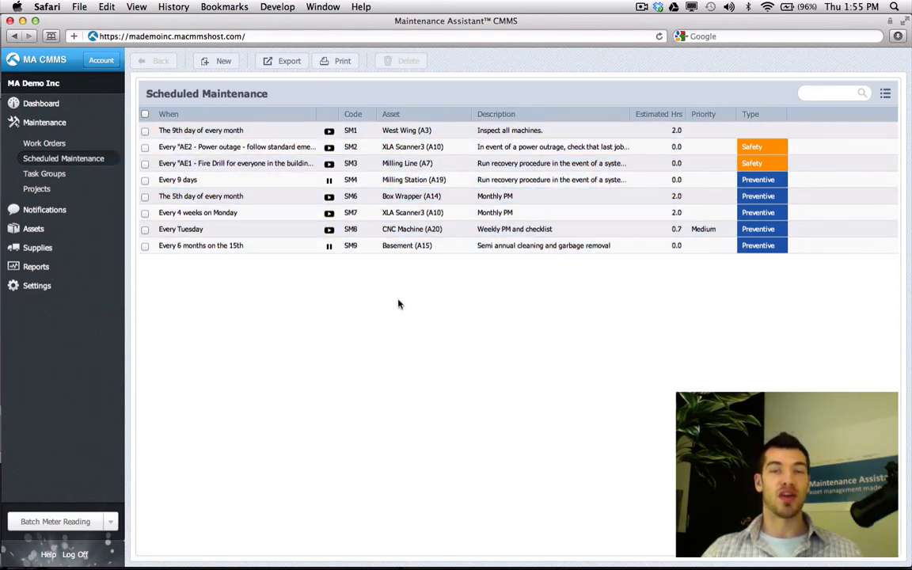
Open the paused SM9 Basement schedule, then go to the Task Groups list
click(363, 250)
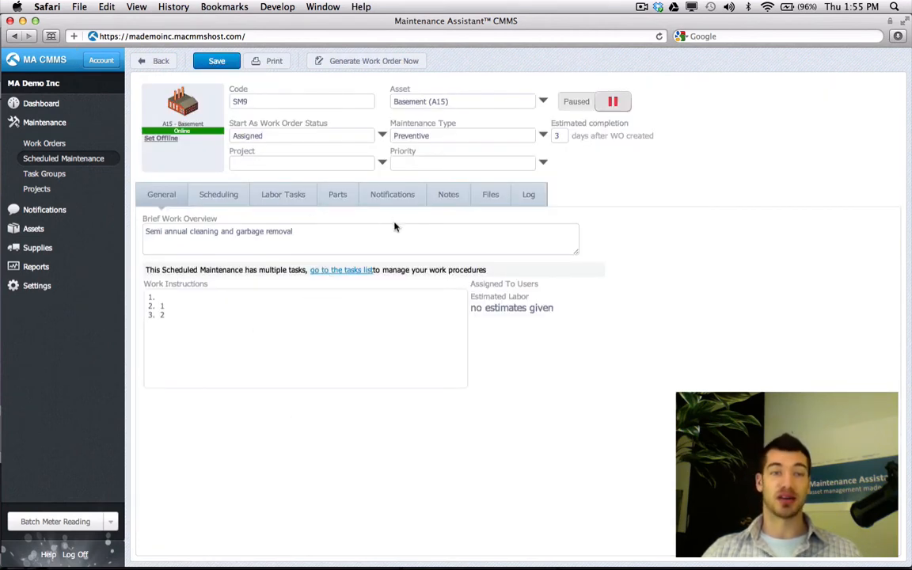
click(69, 157)
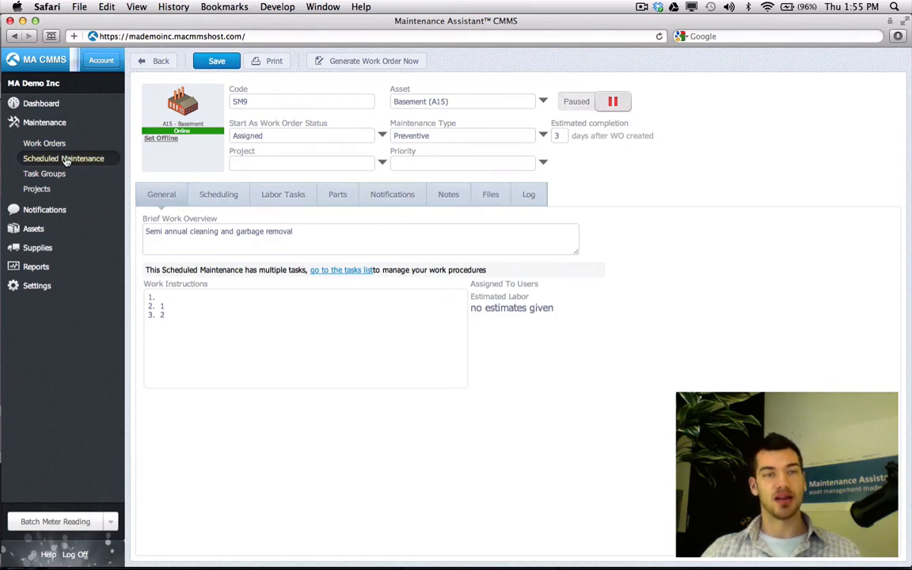
click(47, 172)
Add a task named '5th task' to the Autcalibration Test group and save the group
double_click(260, 164)
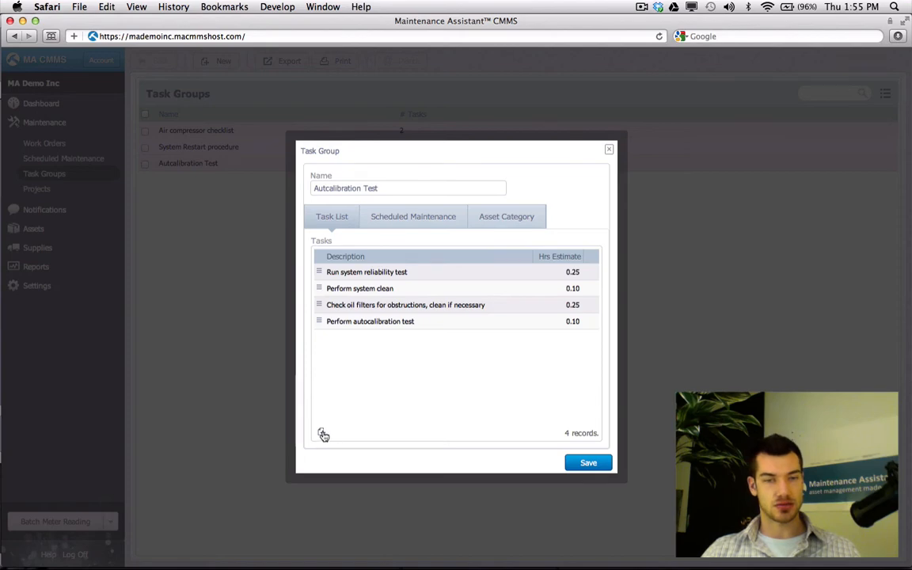
click(322, 430)
text(5th task)
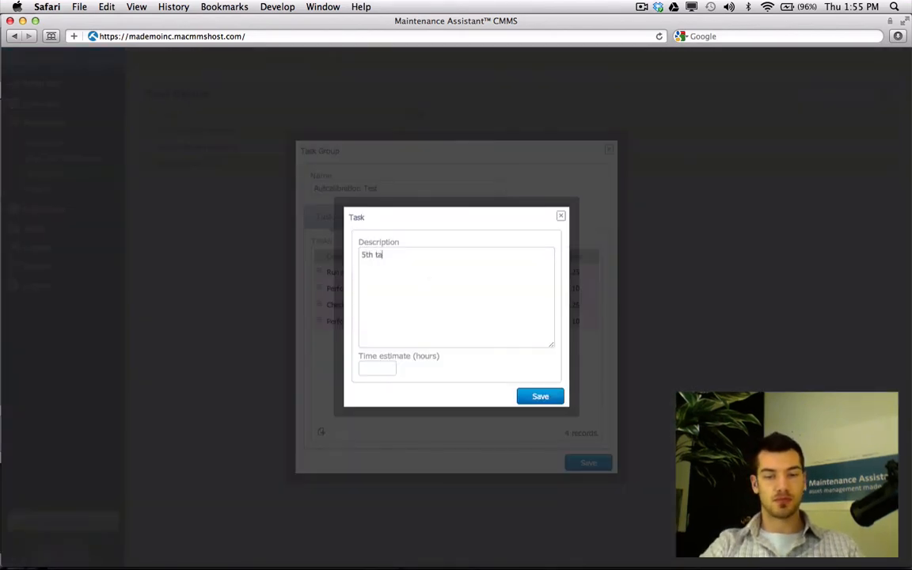
click(540, 398)
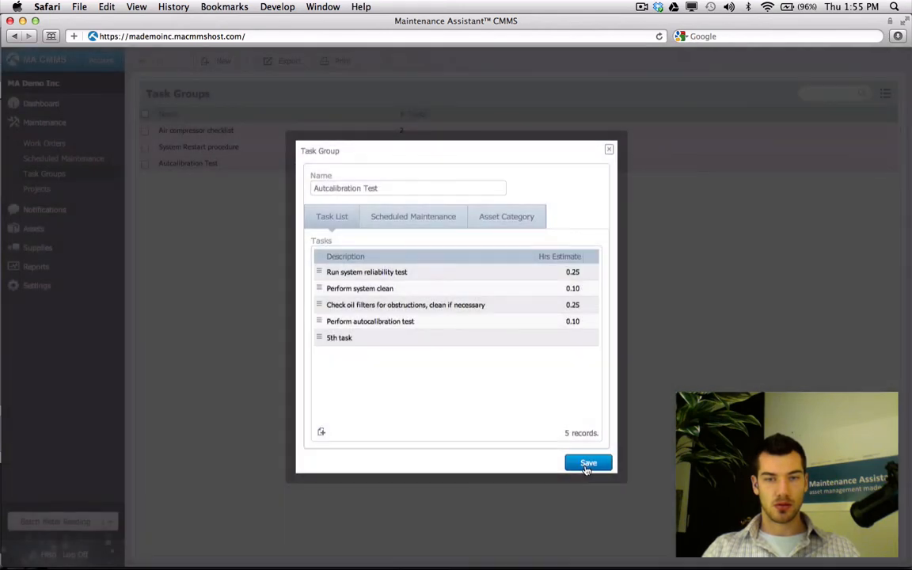
click(587, 464)
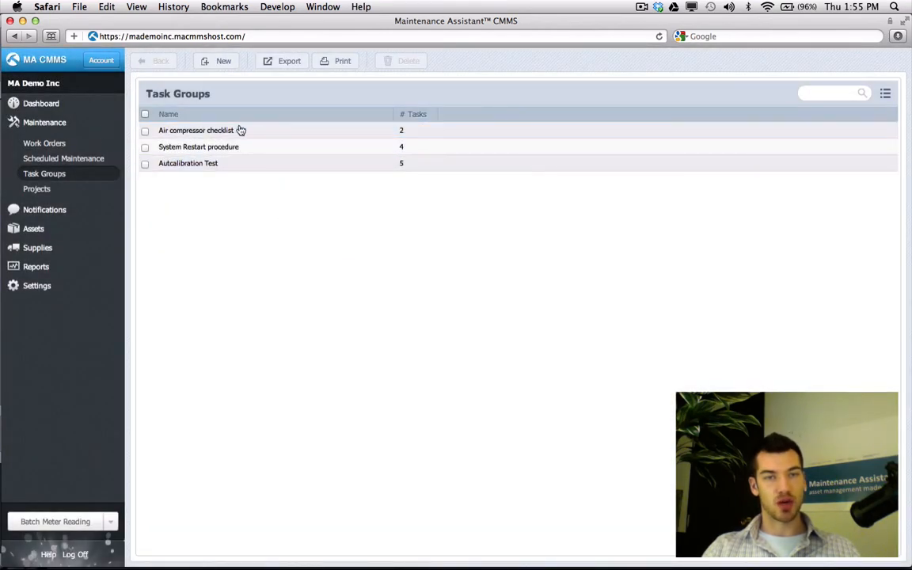
Open schedule SM8 and check that '5th task' appears in its labor tasks
click(92, 159)
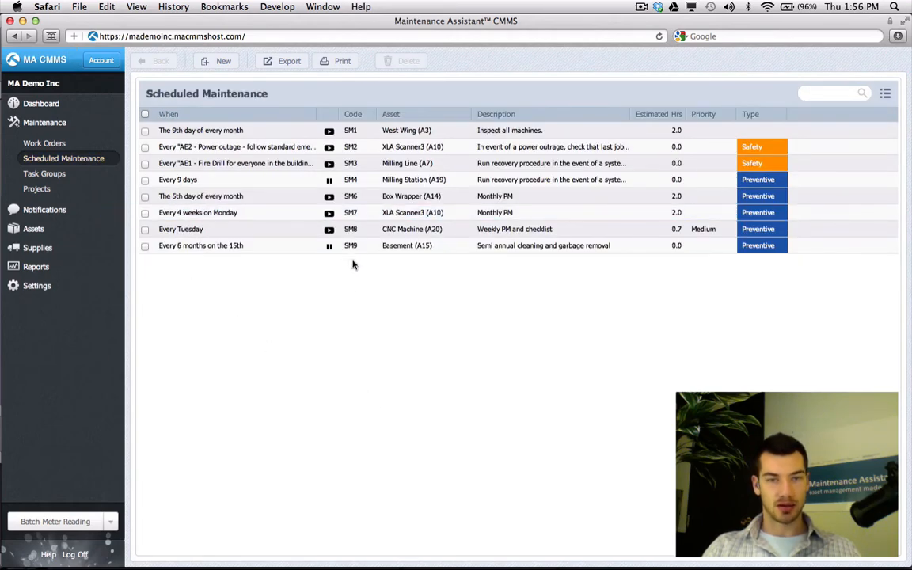
click(373, 236)
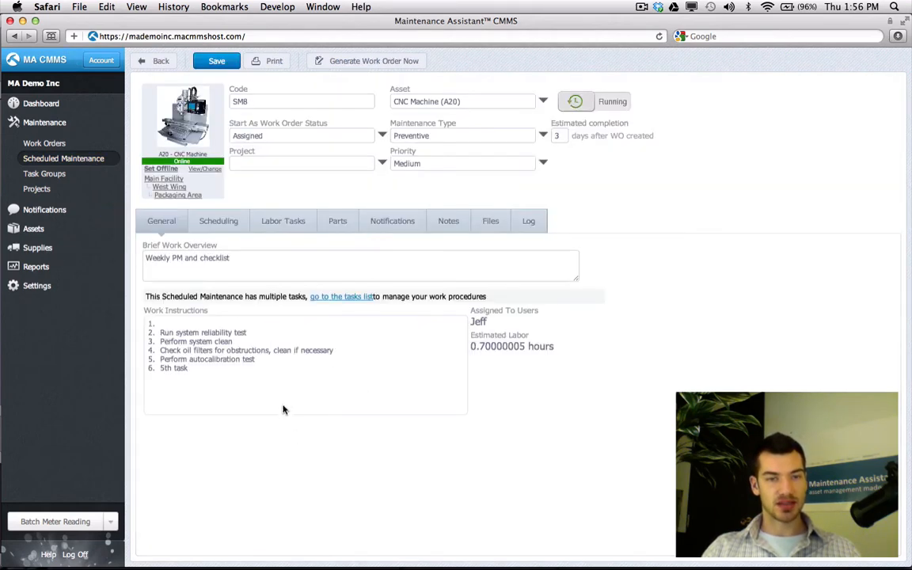
drag(193, 368, 160, 369)
click(234, 377)
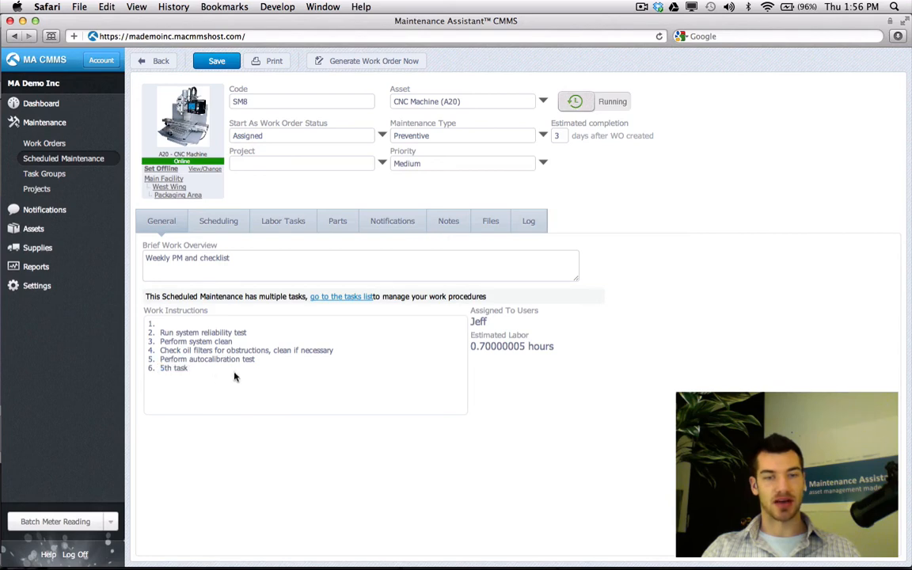
click(258, 228)
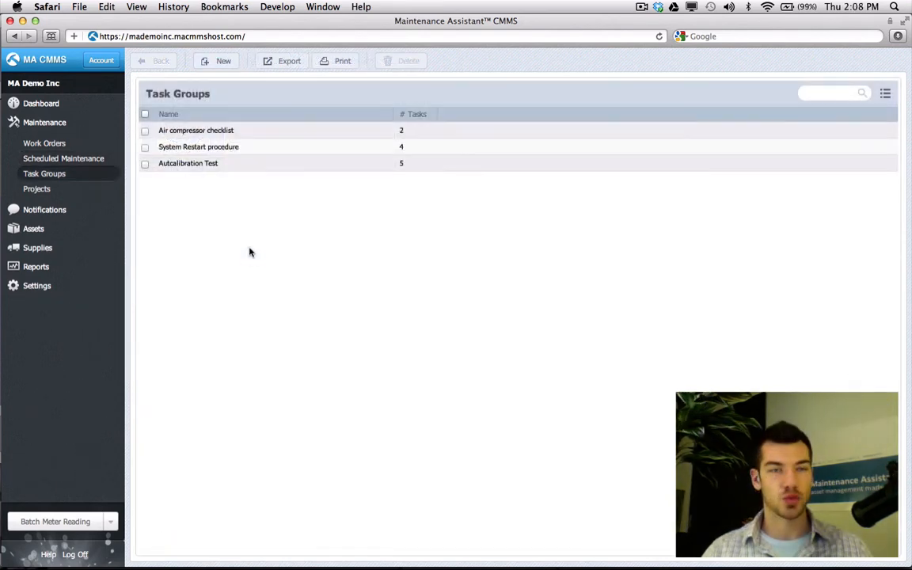
On the group's Asset Category tab, replace Equipment with Etch, then save Autcalibration Test
click(243, 164)
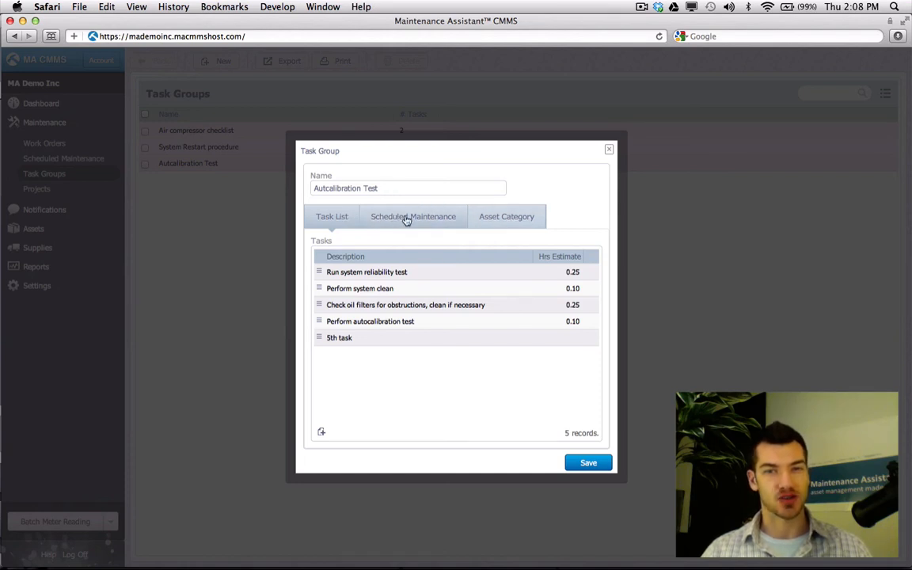
click(511, 224)
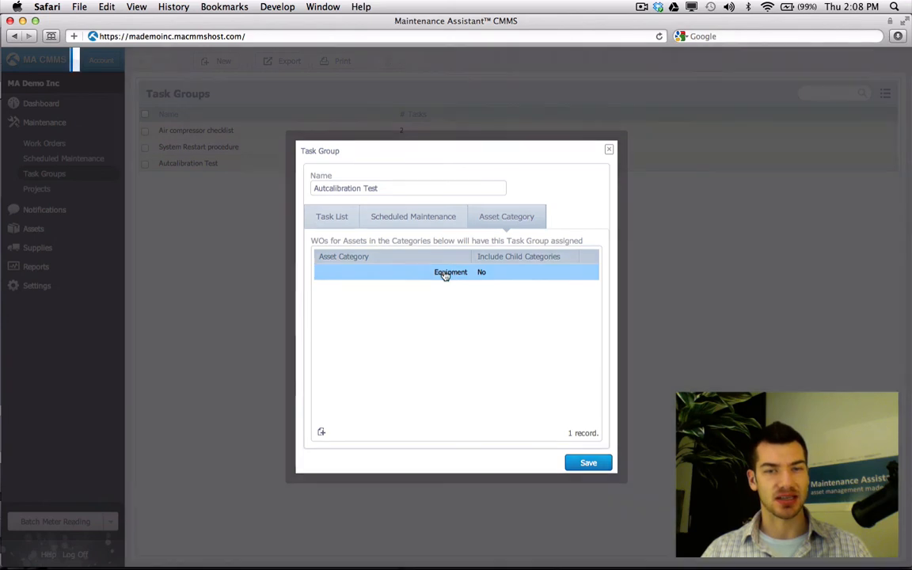
double_click(444, 272)
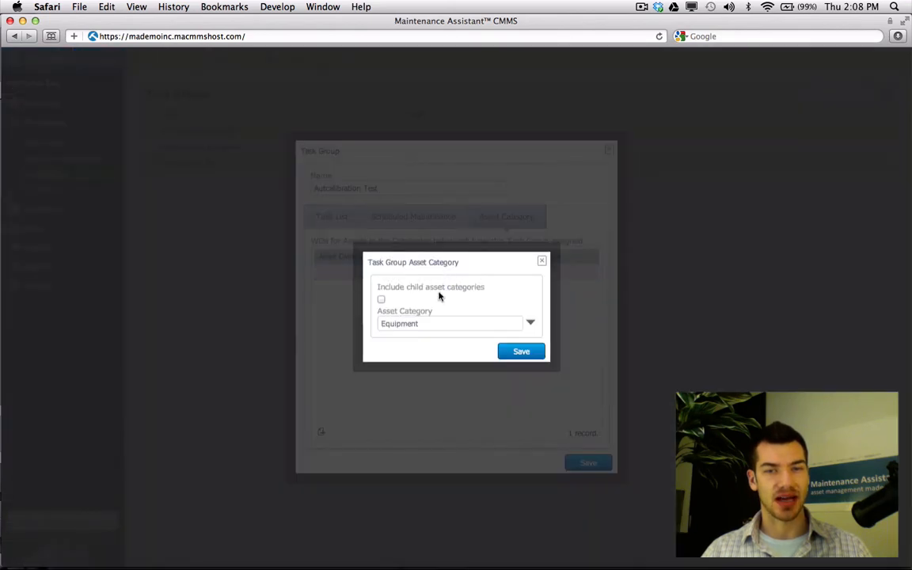
click(532, 325)
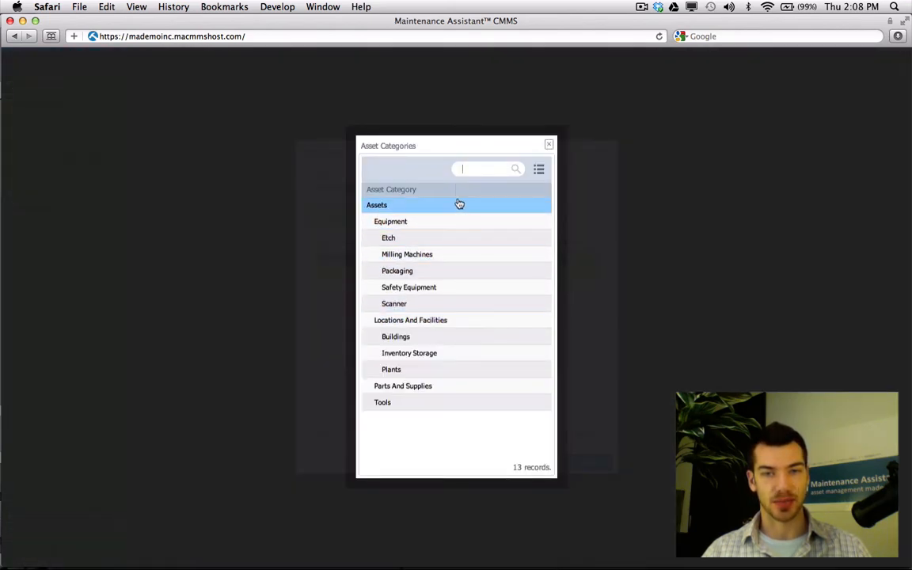
click(446, 244)
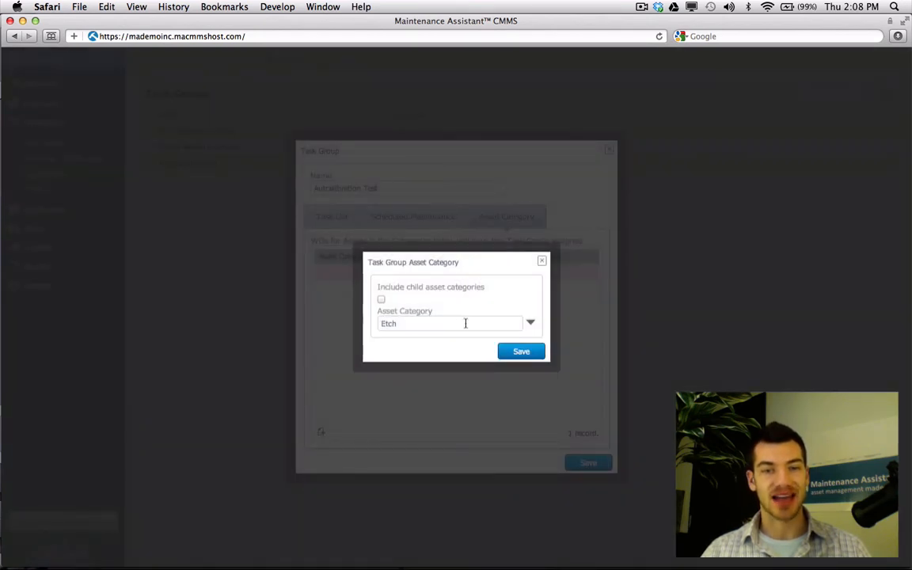
drag(466, 323, 387, 323)
click(522, 351)
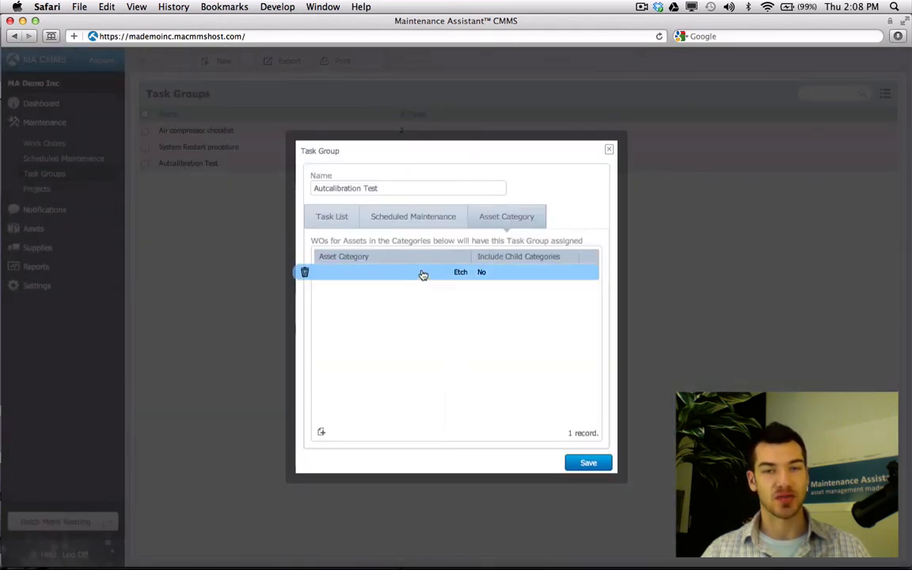
click(348, 225)
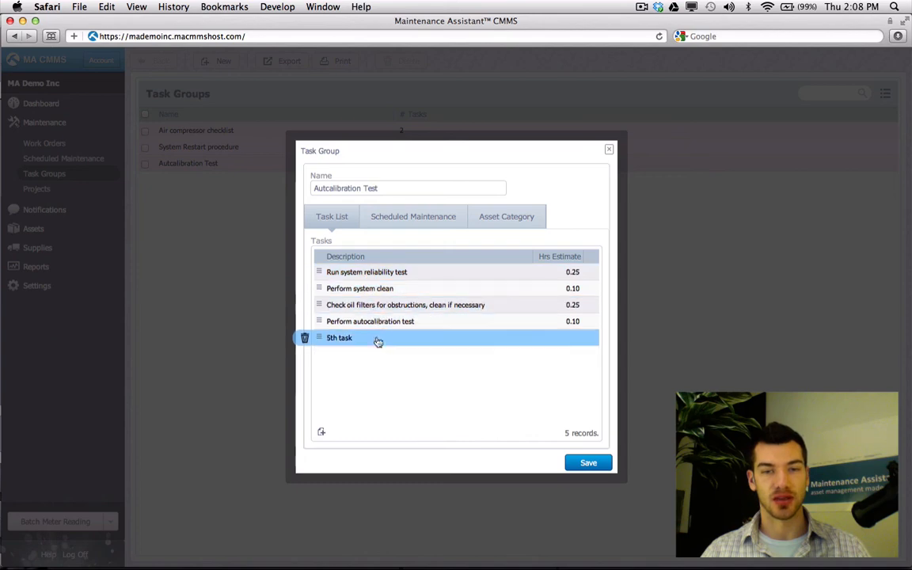
click(588, 462)
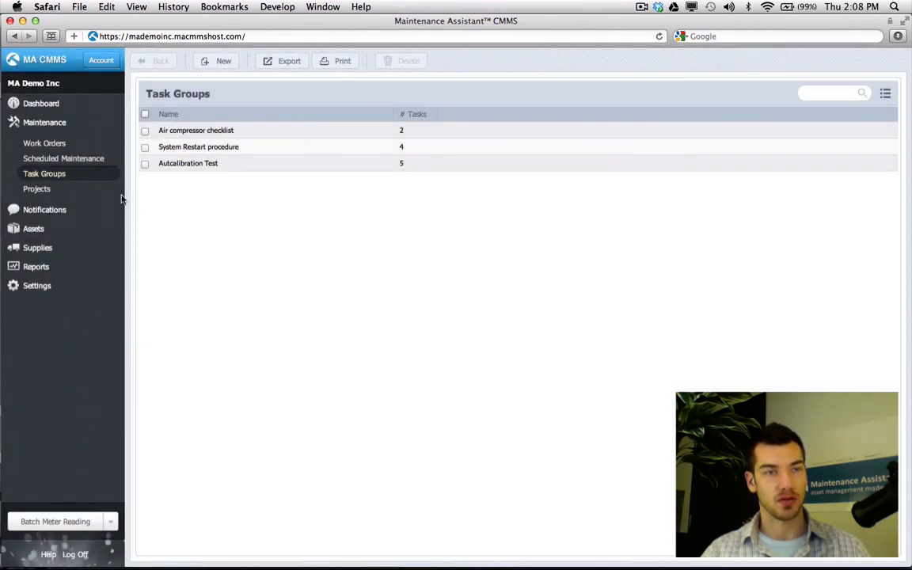
Create a new work order with asset Milling Station (A19), filtering assets by the Etch category
click(63, 145)
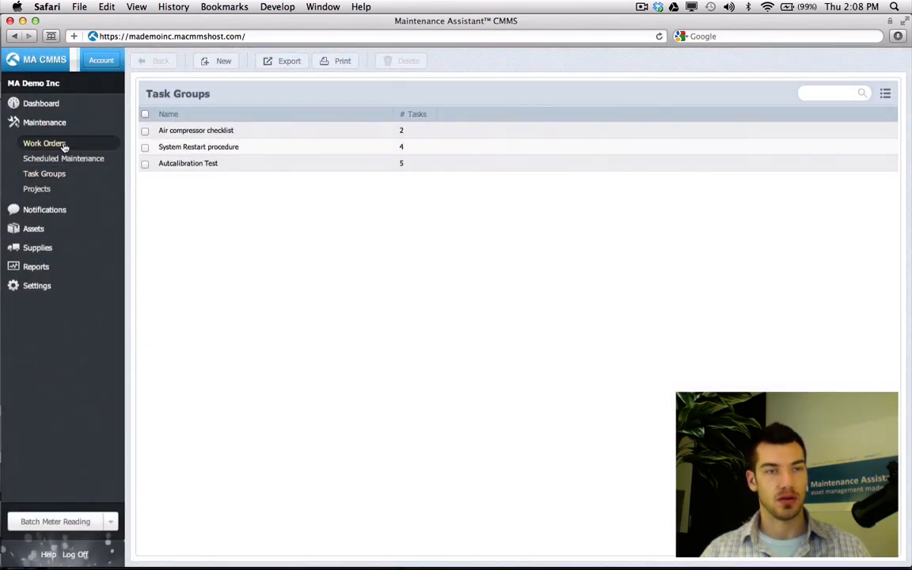
click(224, 61)
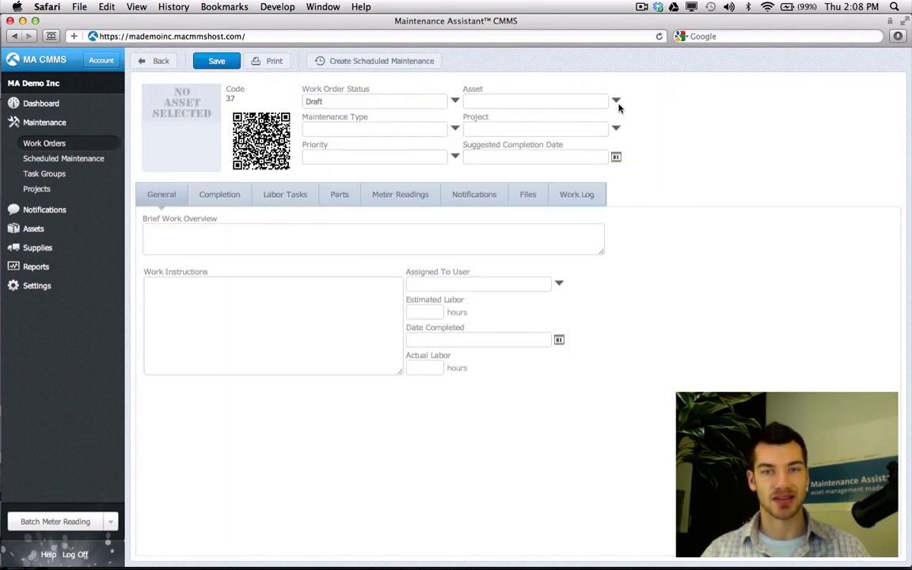
click(617, 102)
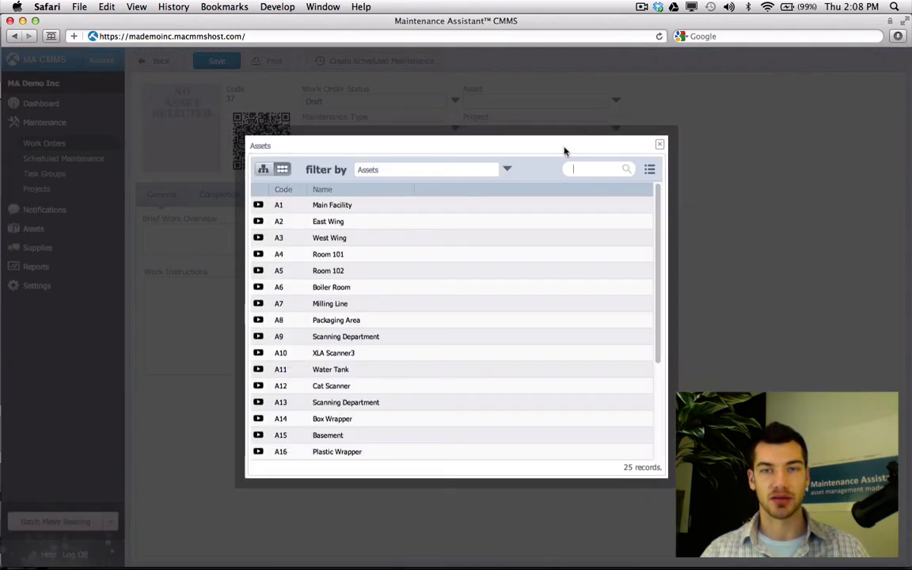
click(506, 171)
click(427, 240)
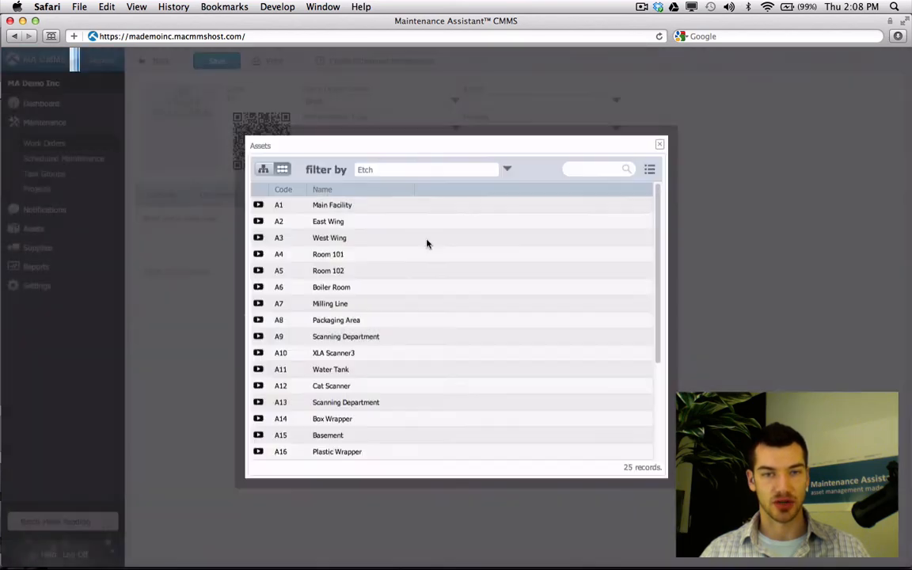
click(345, 209)
double_click(356, 208)
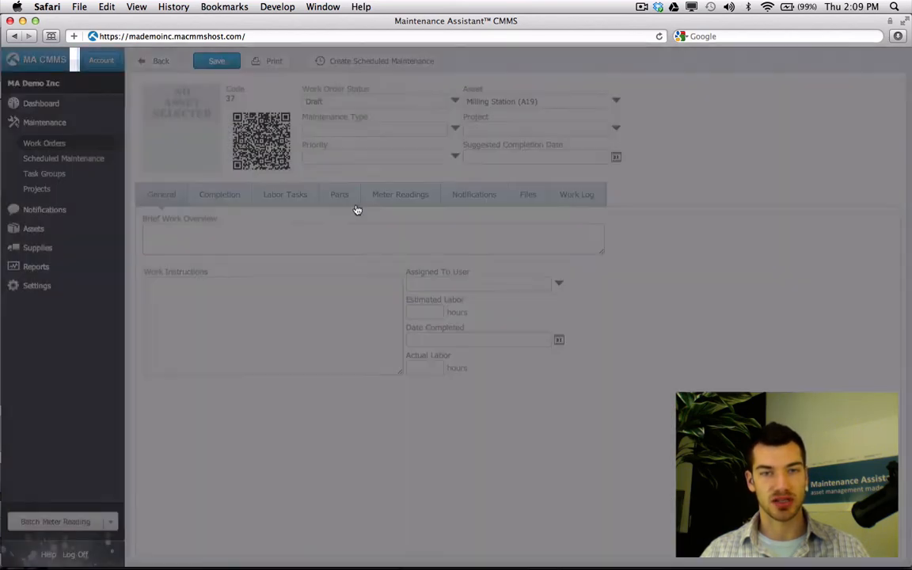
Save work order 37 and confirm the Autcalibration Test tasks filled its work instructions
click(228, 66)
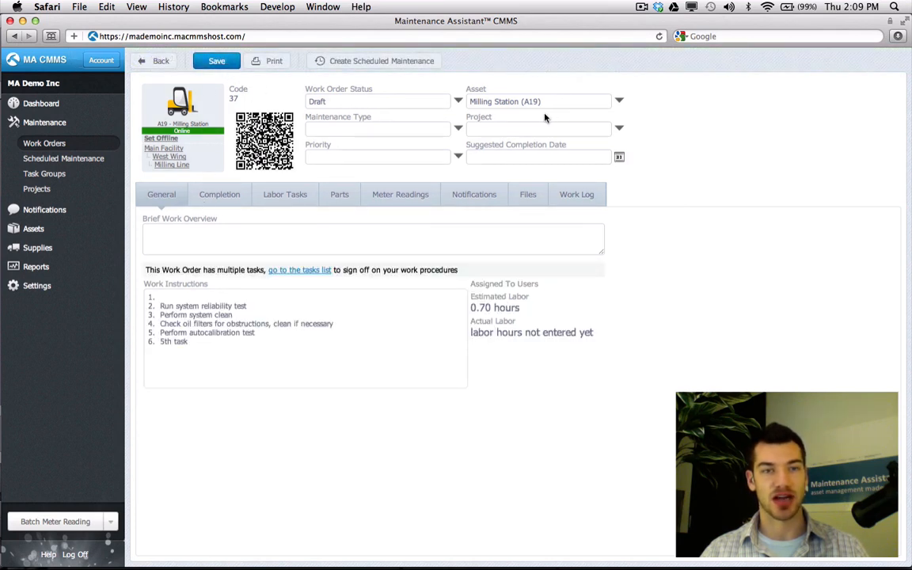
drag(196, 347, 148, 294)
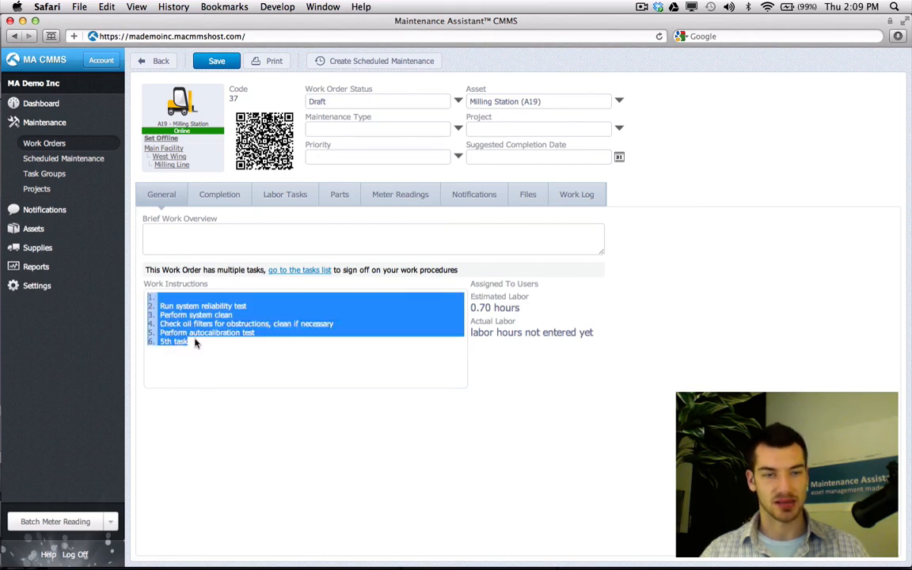
click(199, 351)
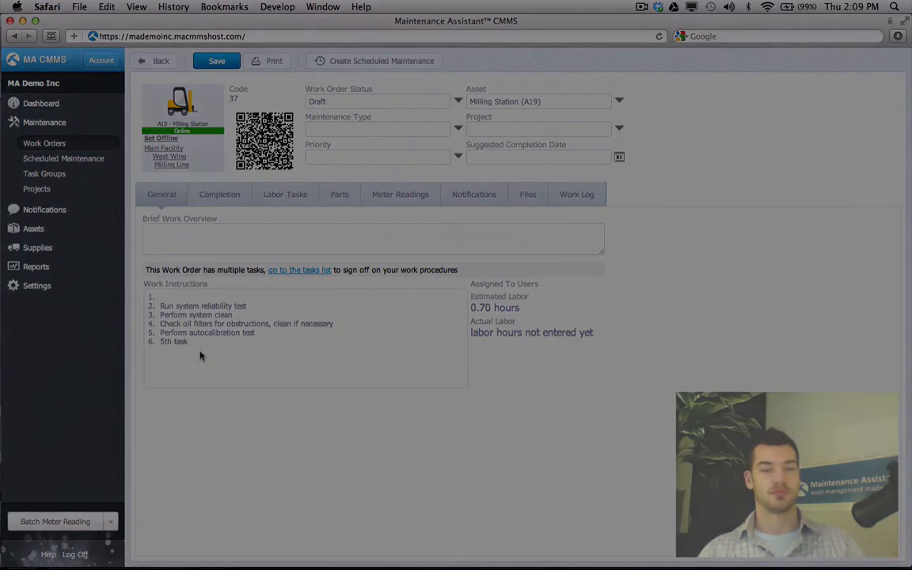